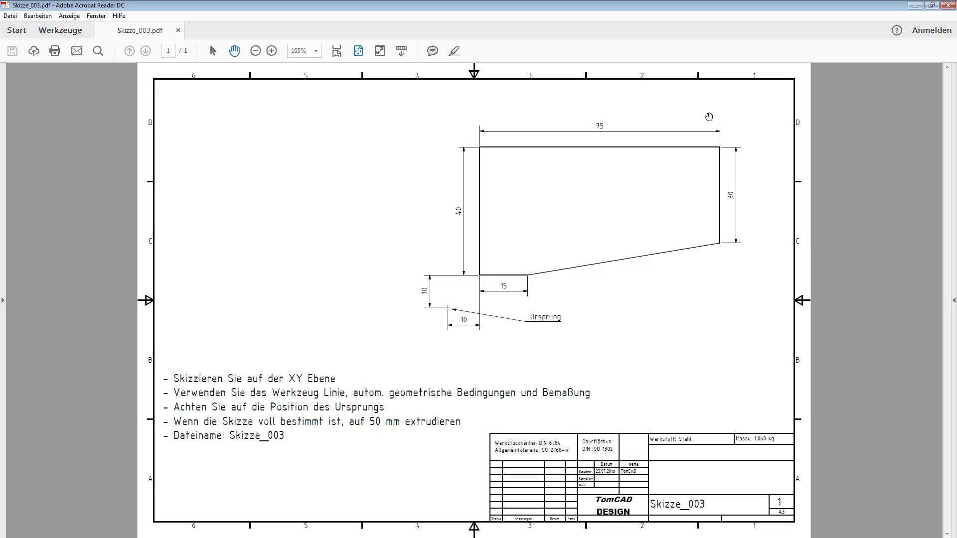
- Switch from the Skizze_003 drawing to Inventor and create a new part from the Norm.ipt template
click(915, 6)
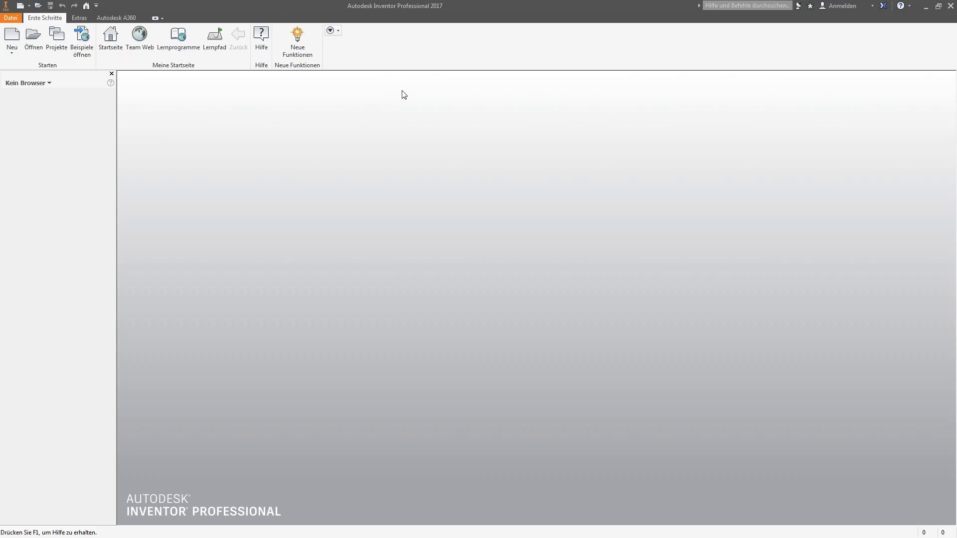
click(12, 38)
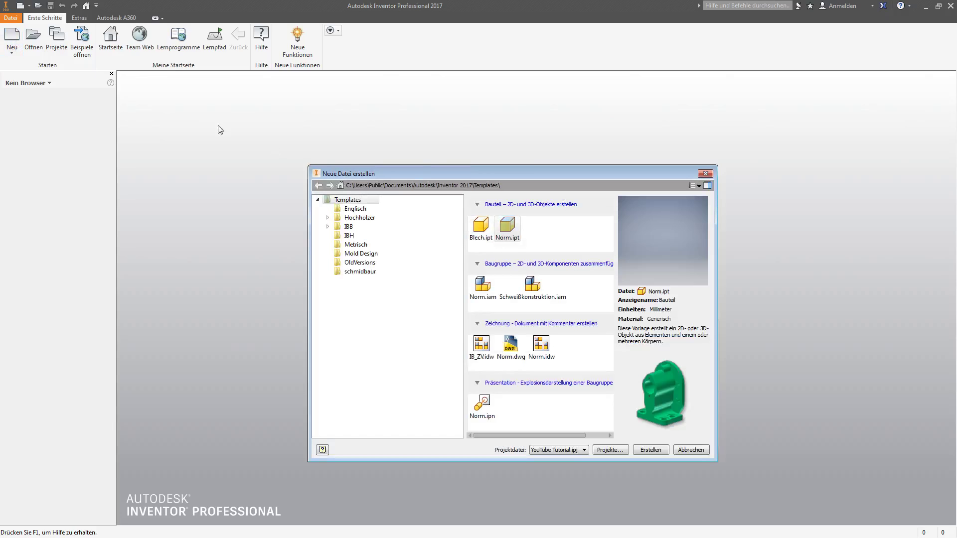
click(513, 229)
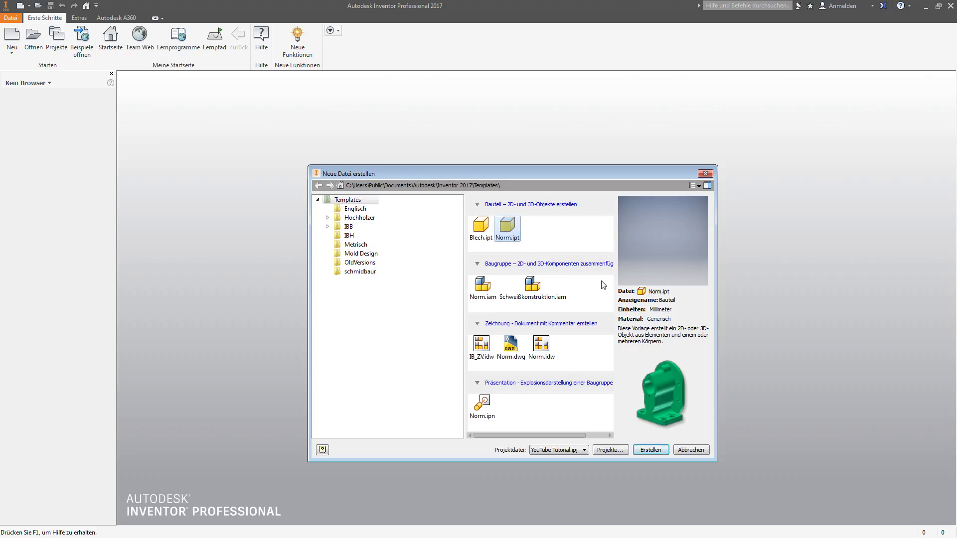
click(651, 450)
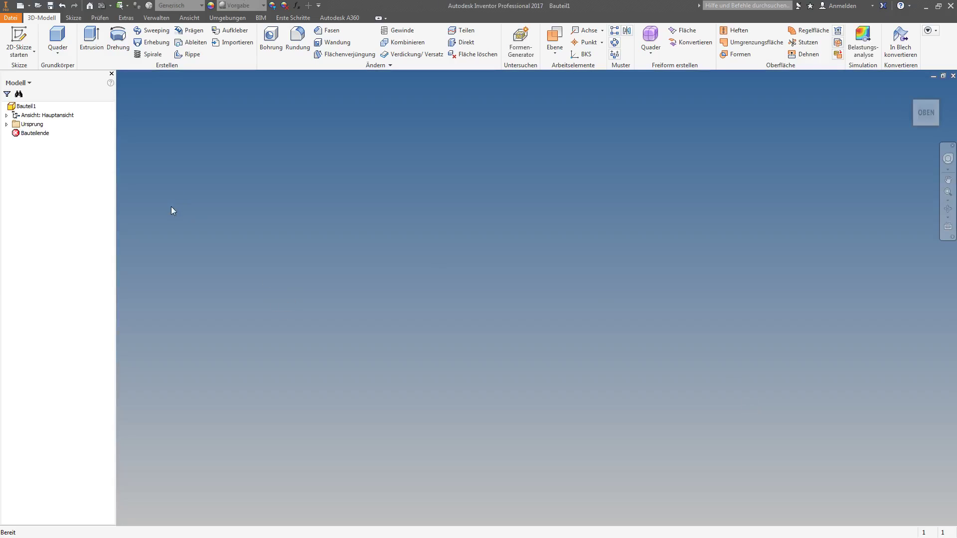
- Start a 2D sketch on the XY plane of the new part
click(15, 39)
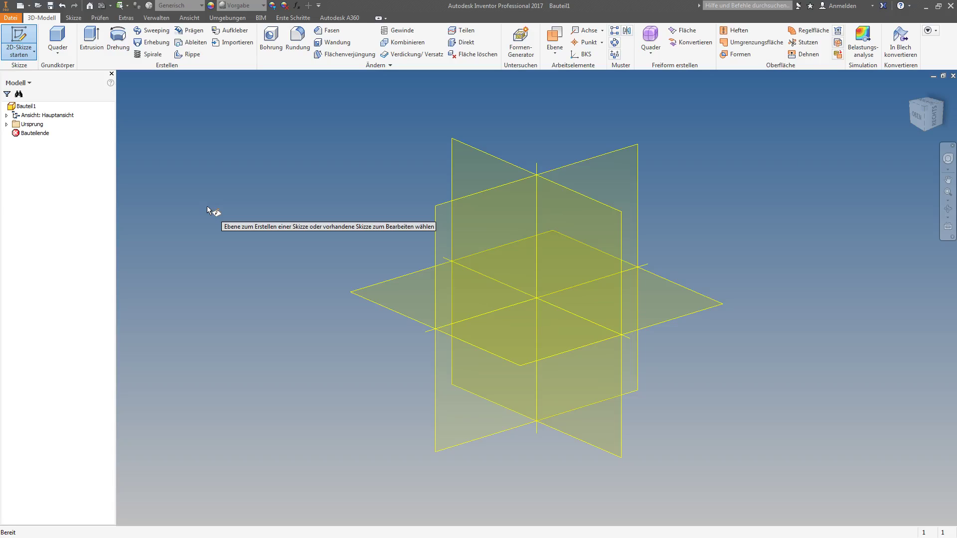
click(464, 153)
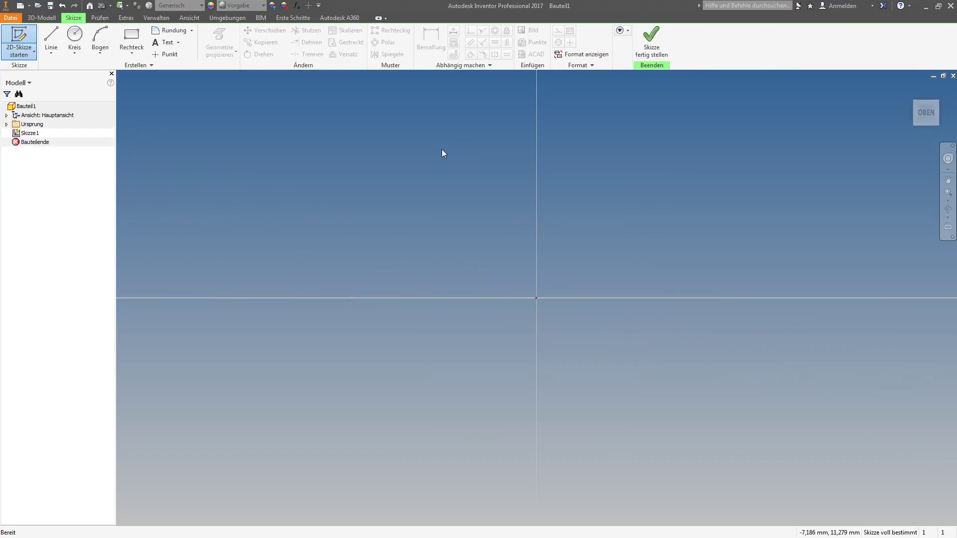
middle_drag(442, 148, 324, 207)
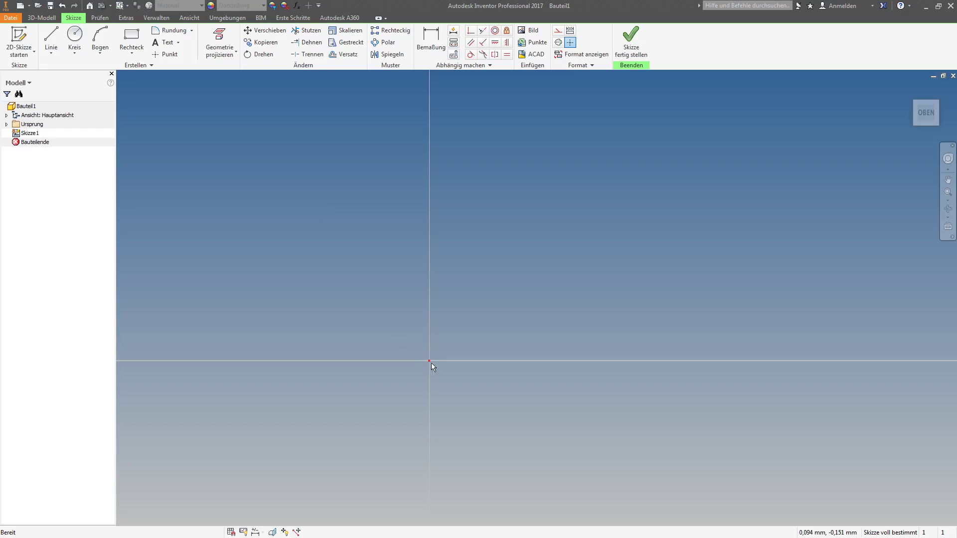
- Sketch a horizontal bottom line about 15 mm long above and right of the origin, followed by a line sloping upward to the right
click(52, 40)
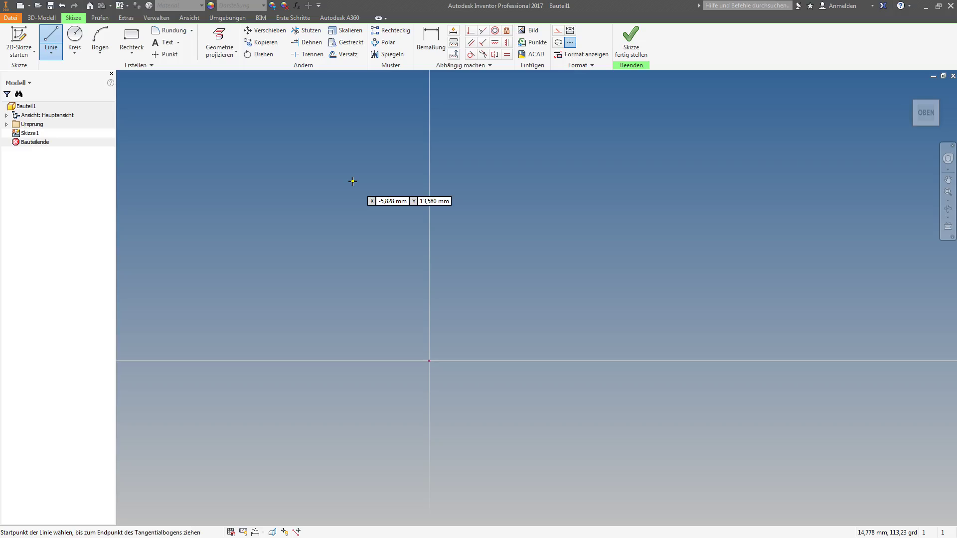
click(517, 299)
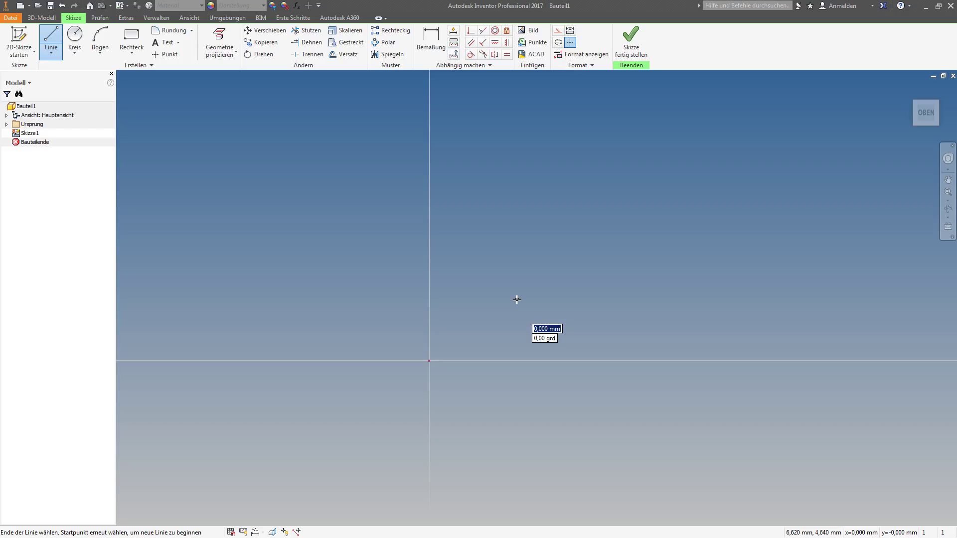
middle_drag(620, 295, 470, 297)
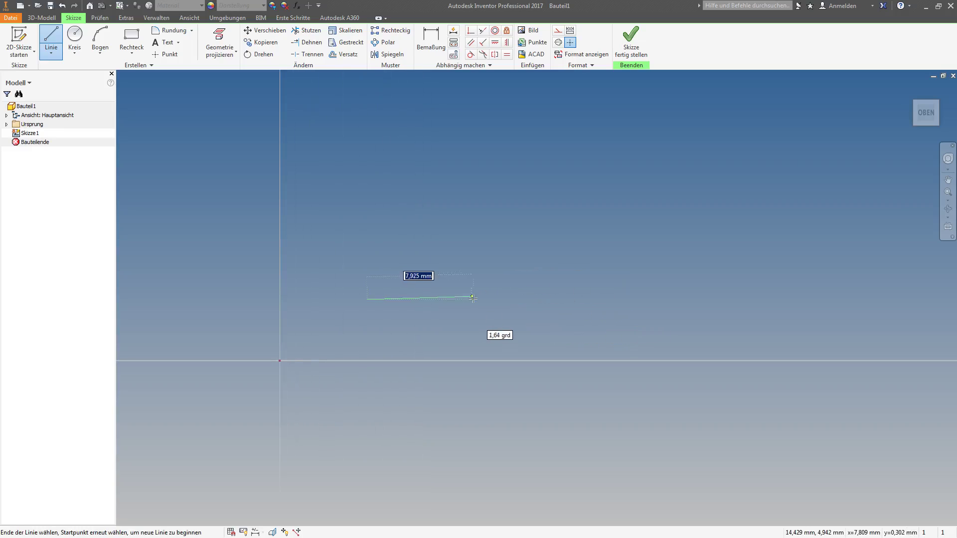
click(565, 299)
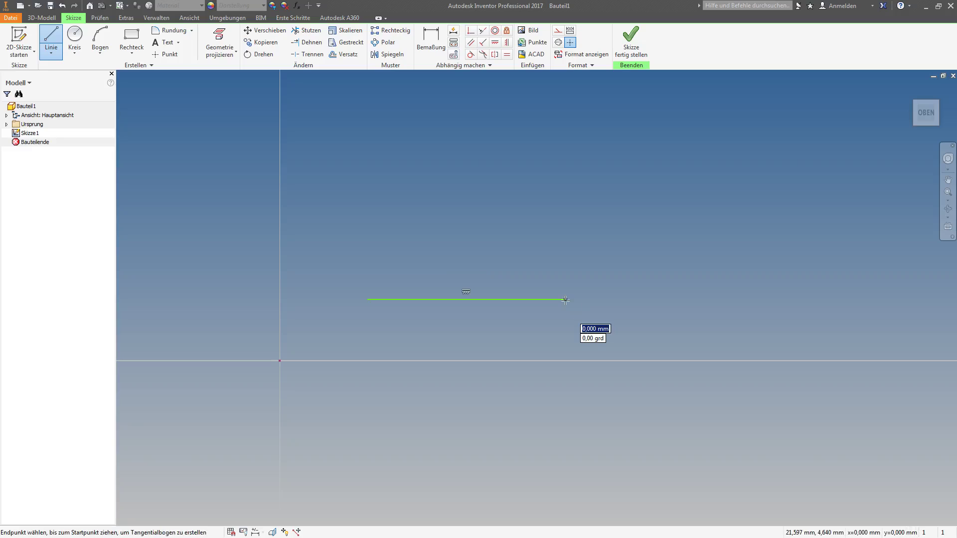
scroll(568, 300, down, 3)
scroll(618, 292, down, 2)
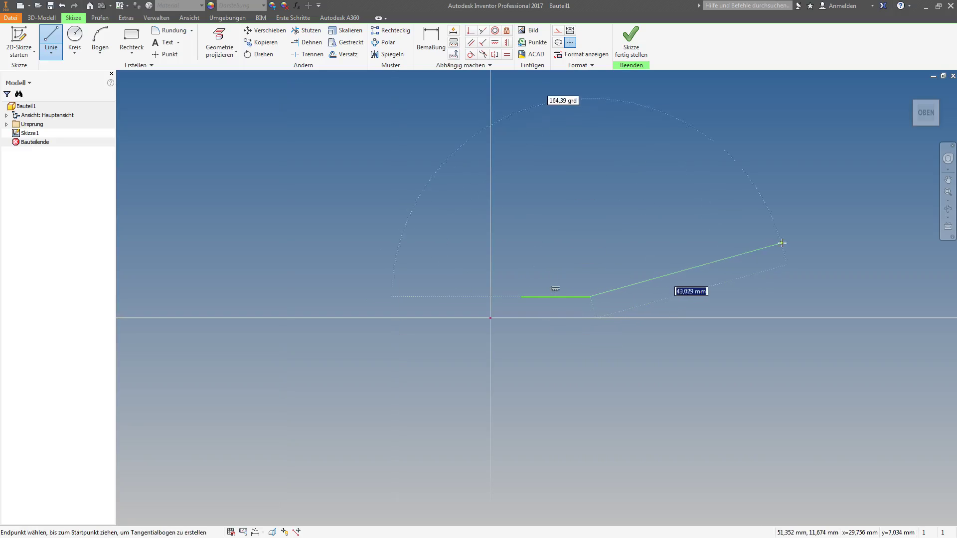
click(812, 234)
- Continue with a vertical right edge about 28.5 mm long and a horizontal top edge about 63 mm, closing the profile with a vertical left edge
scroll(825, 162, down, 2)
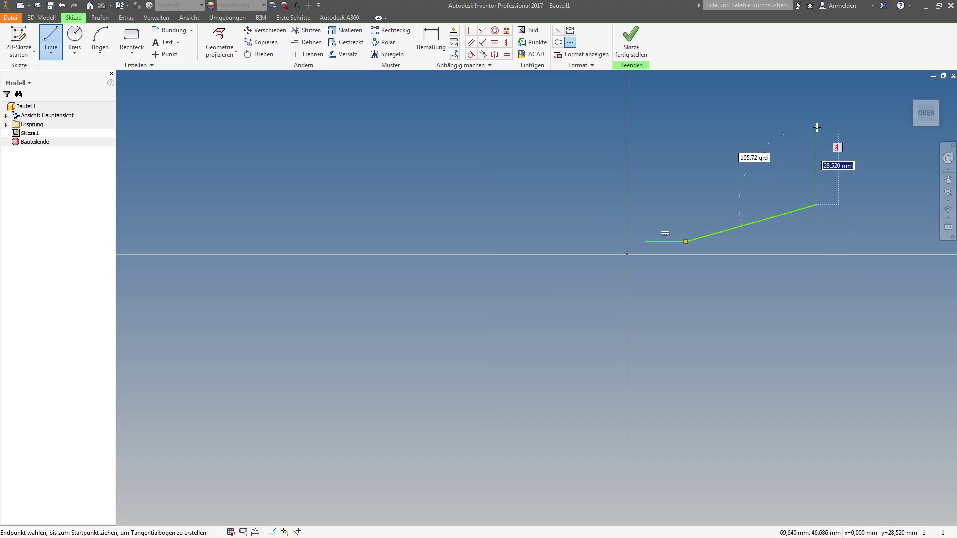
click(817, 127)
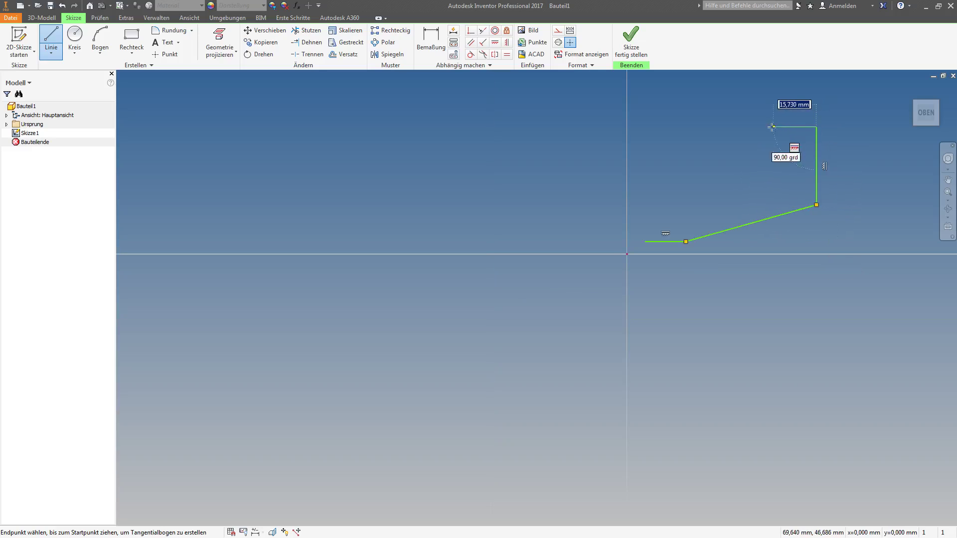
click(646, 127)
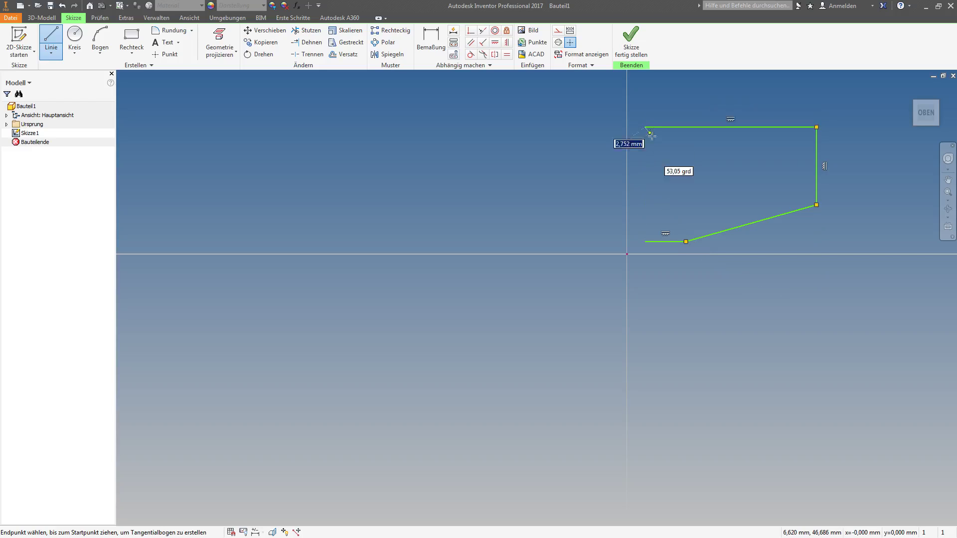
middle_drag(663, 165, 427, 259)
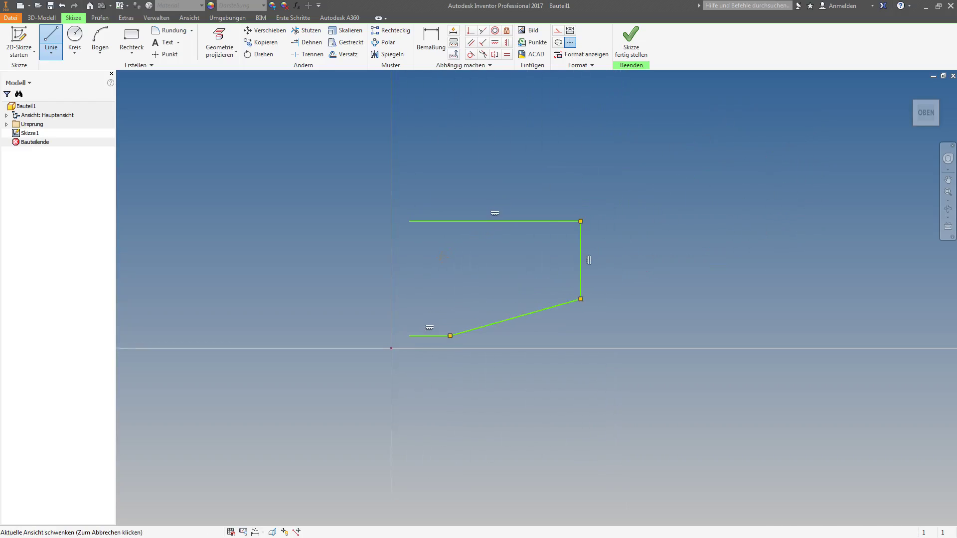
click(410, 337)
key(Escape)
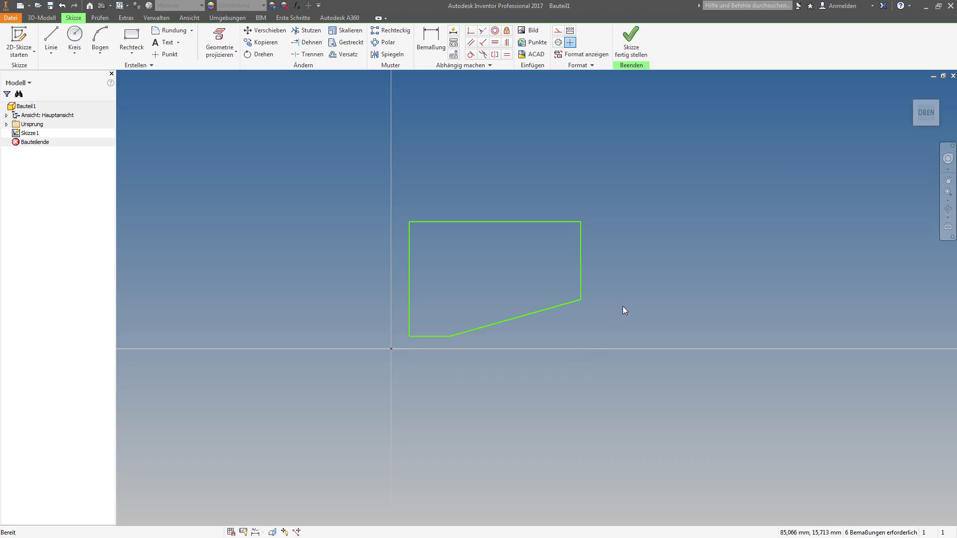
- Dimension the profile's short bottom edge to 15 mm and its left edge to 40 mm
click(433, 47)
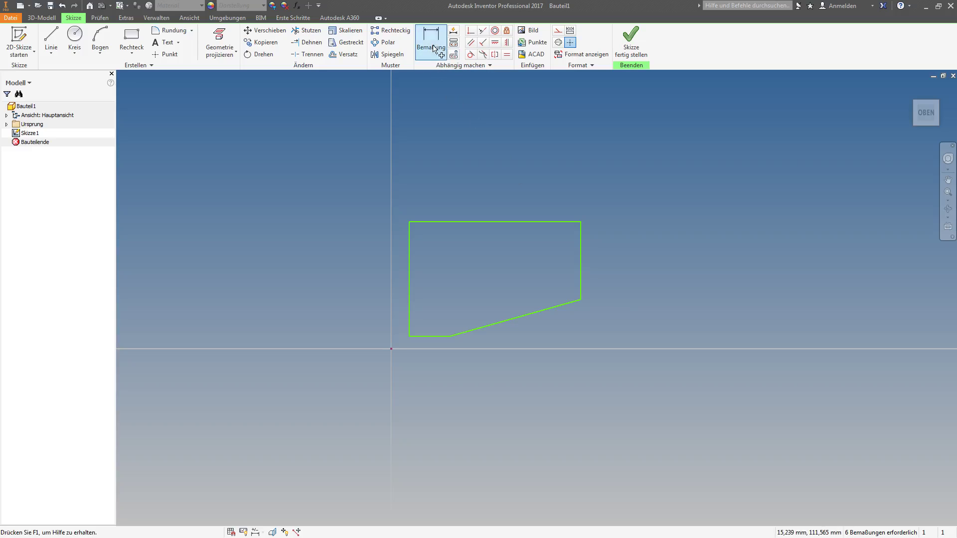
click(435, 336)
click(435, 360)
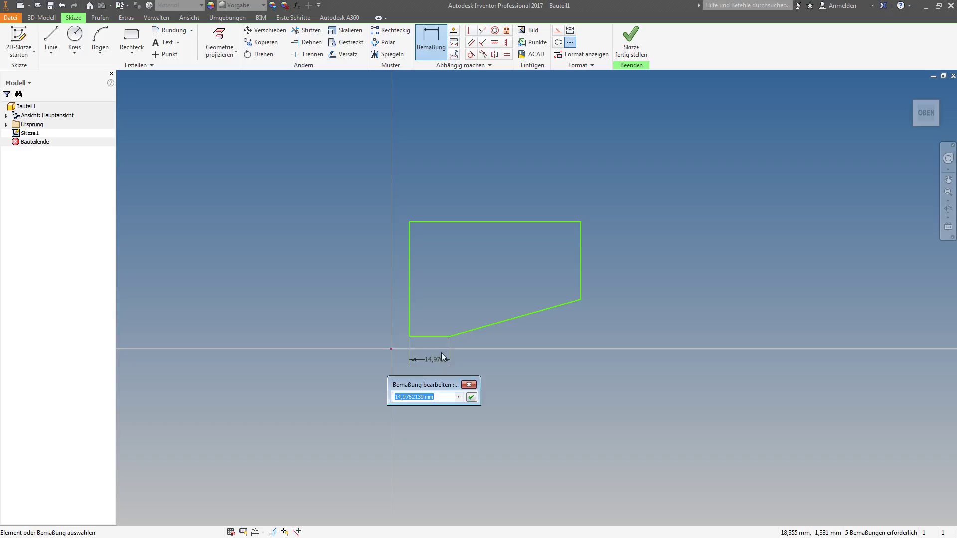
text(15)
key(Return)
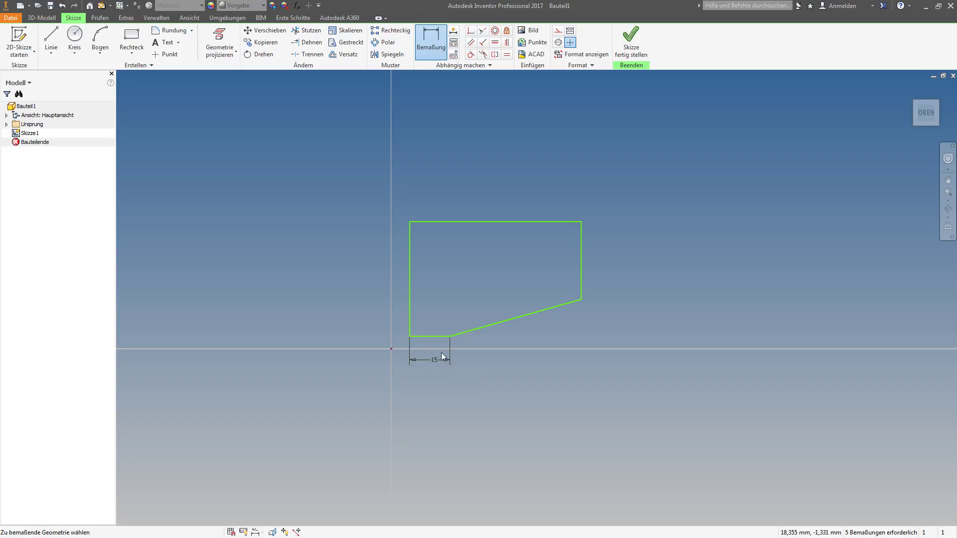
click(410, 264)
click(373, 258)
text(40)
key(Return)
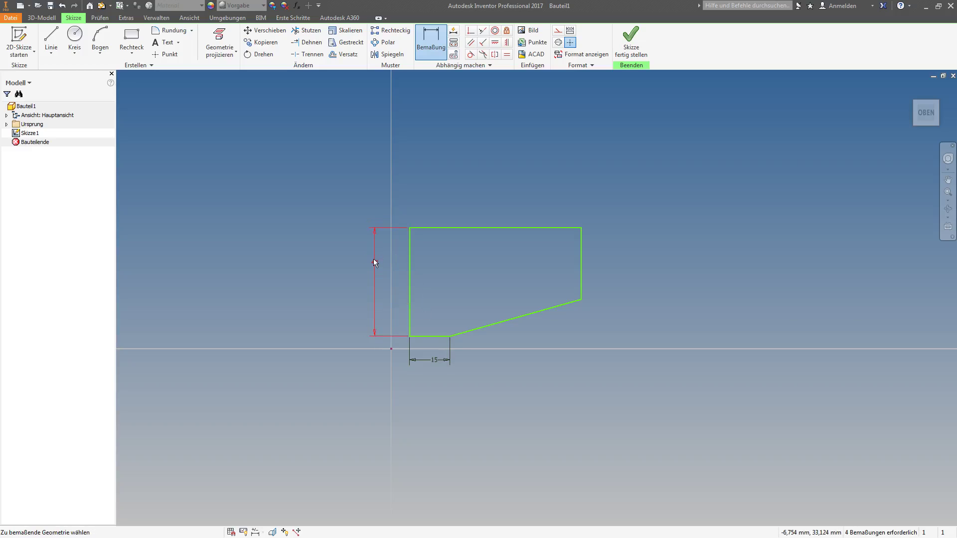
- Dimension the profile's top edge to 75 mm and its right edge to 30 mm
click(472, 228)
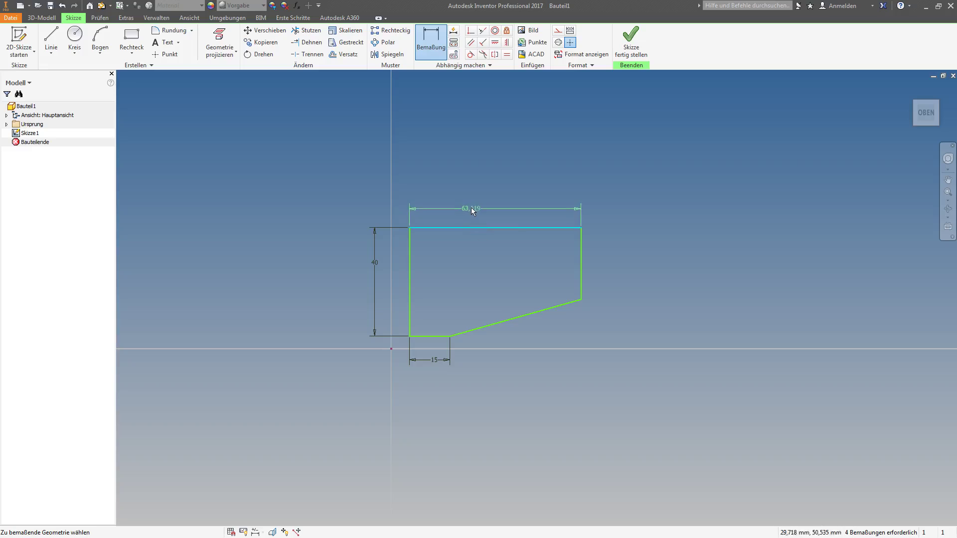
click(472, 203)
text(75)
key(Return)
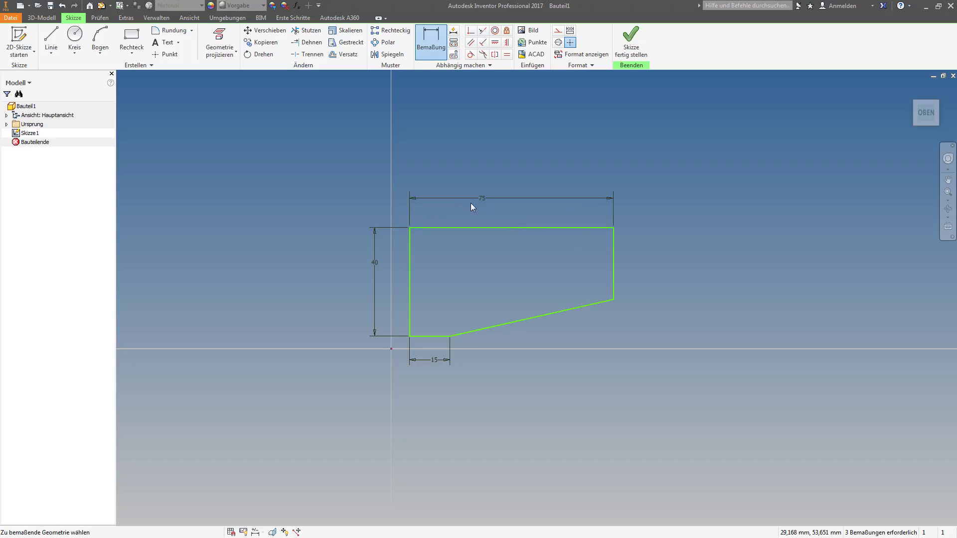
click(614, 236)
click(636, 241)
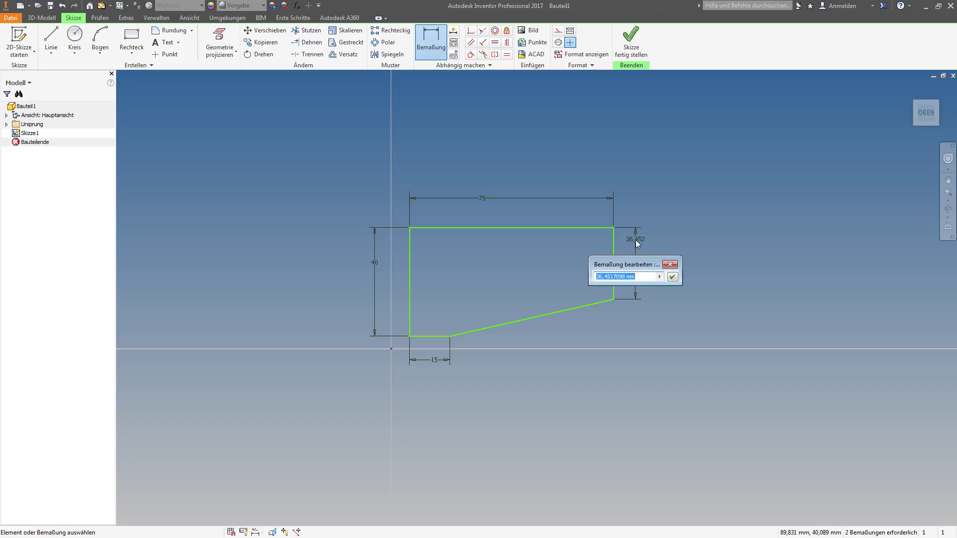
text(30)
key(Return)
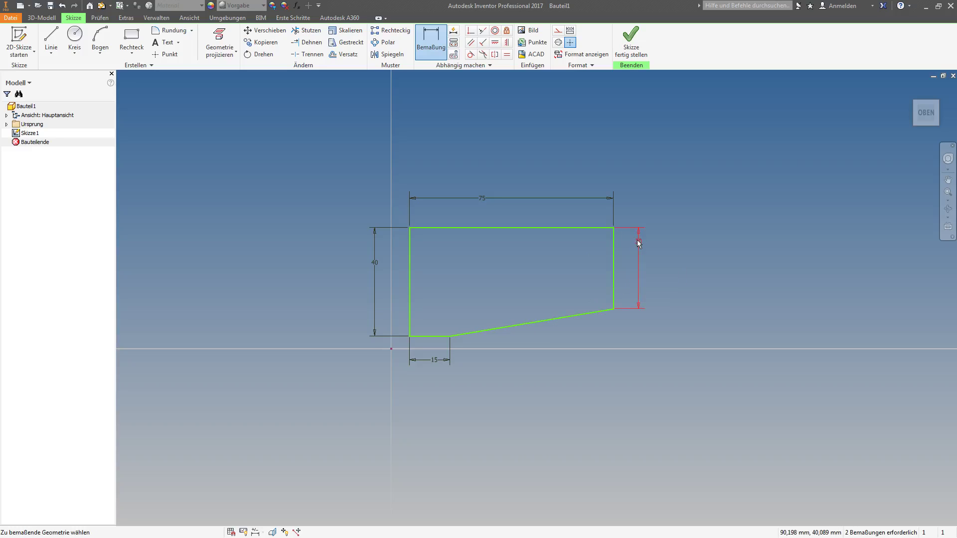
middle_drag(682, 238, 631, 241)
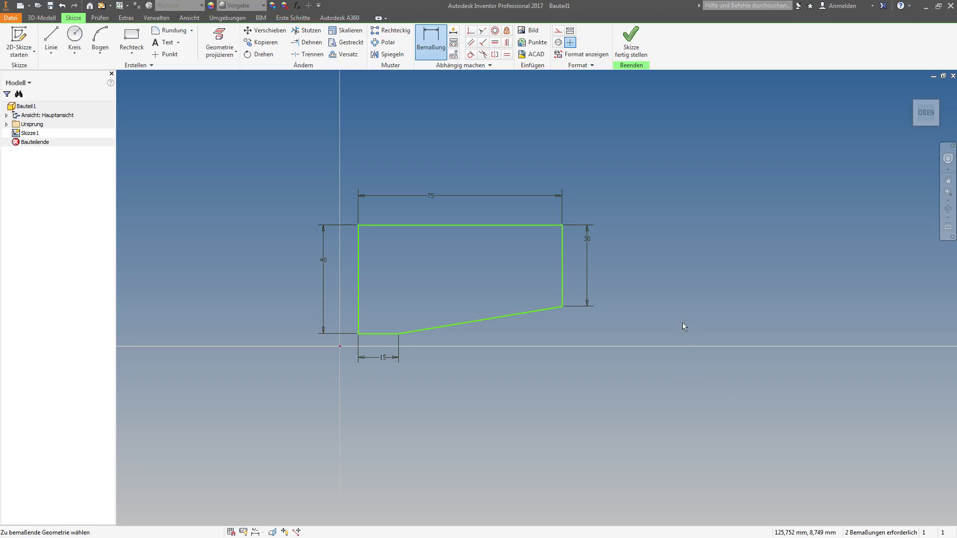
click(563, 261)
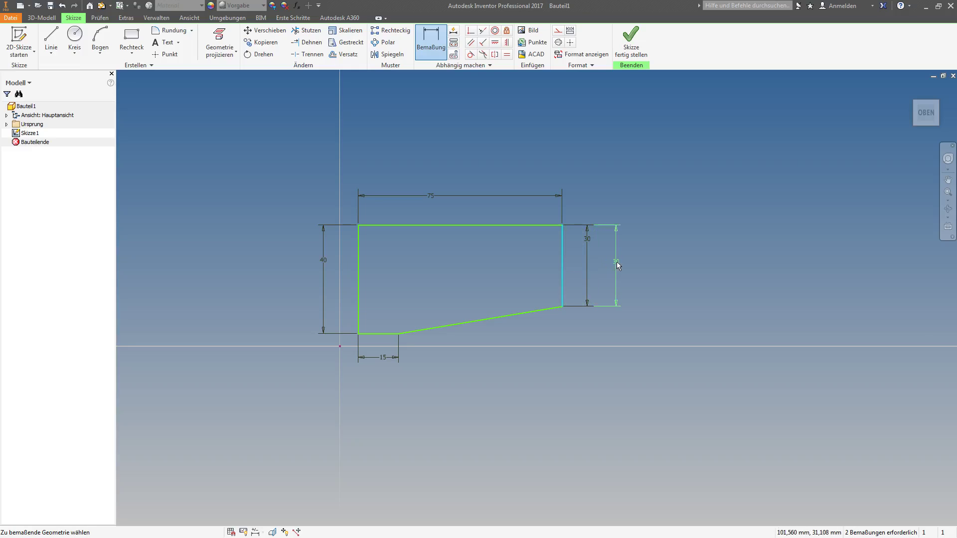
key(Escape)
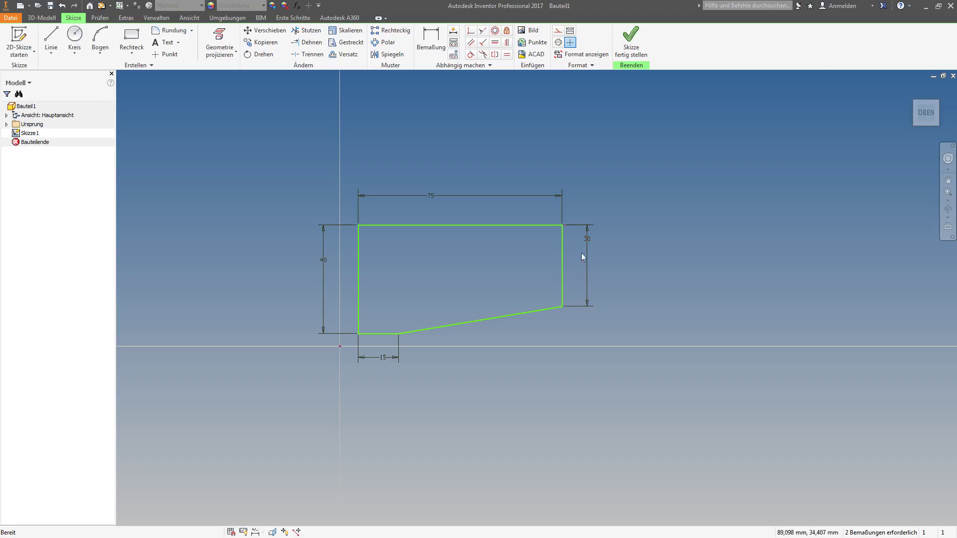
- Move the profile by its edges to about 30 mm right of and about 20 mm above the origin
drag(564, 250, 625, 250)
drag(588, 225, 592, 184)
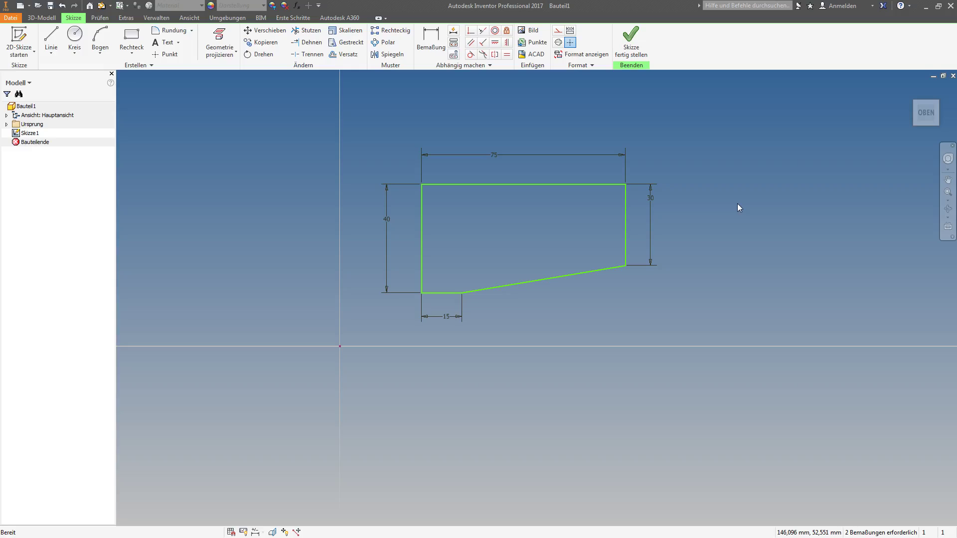
- Dimension the horizontal distance between the origin and the profile's left edge to 10 mm
click(431, 39)
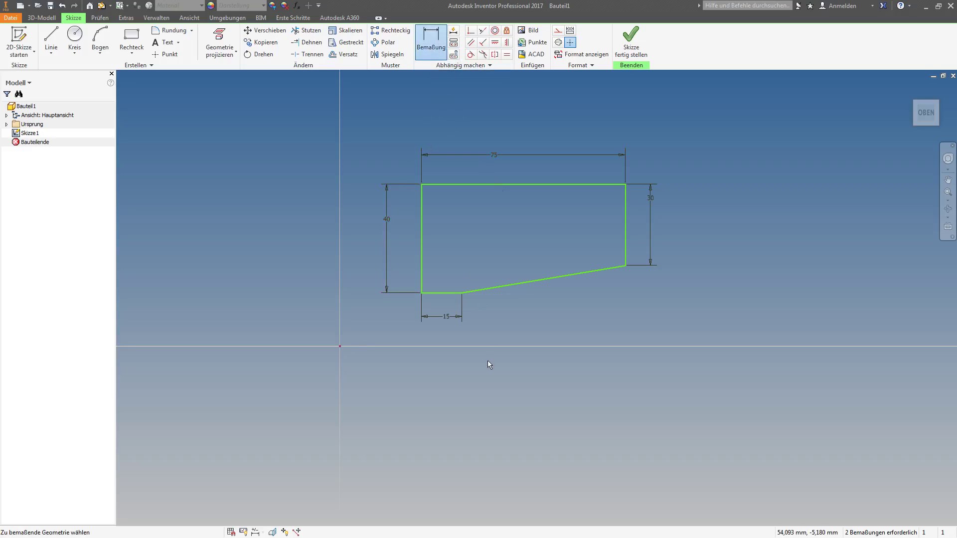
click(423, 274)
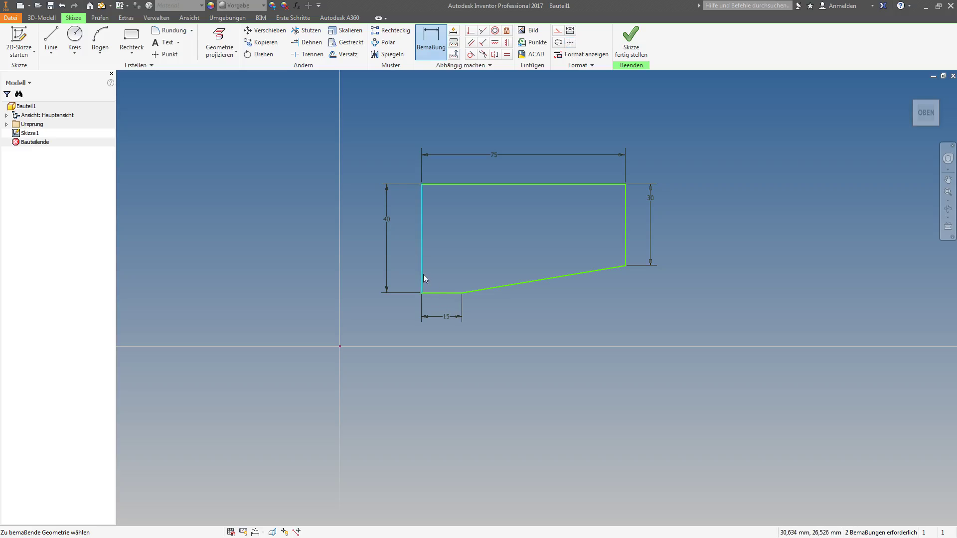
click(340, 346)
click(379, 382)
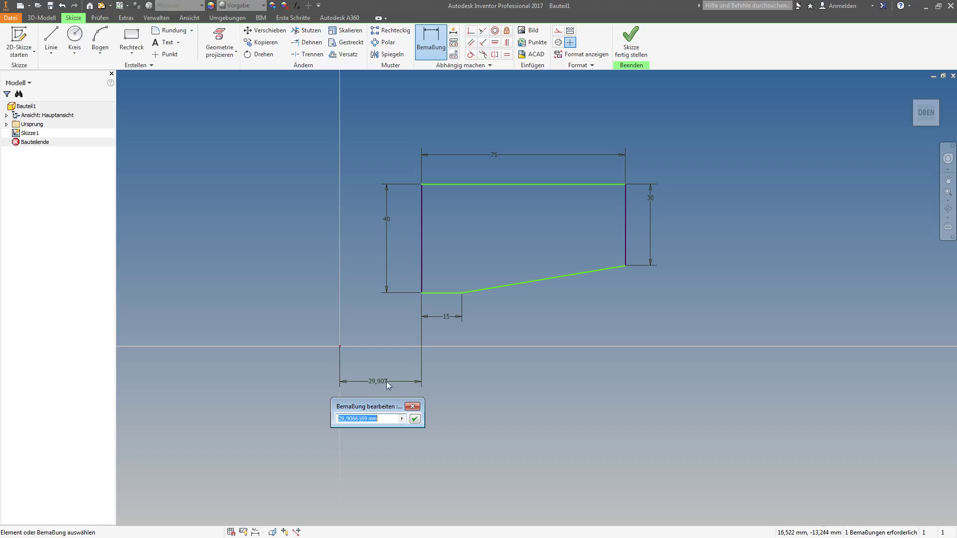
text(10)
key(Return)
key(Escape)
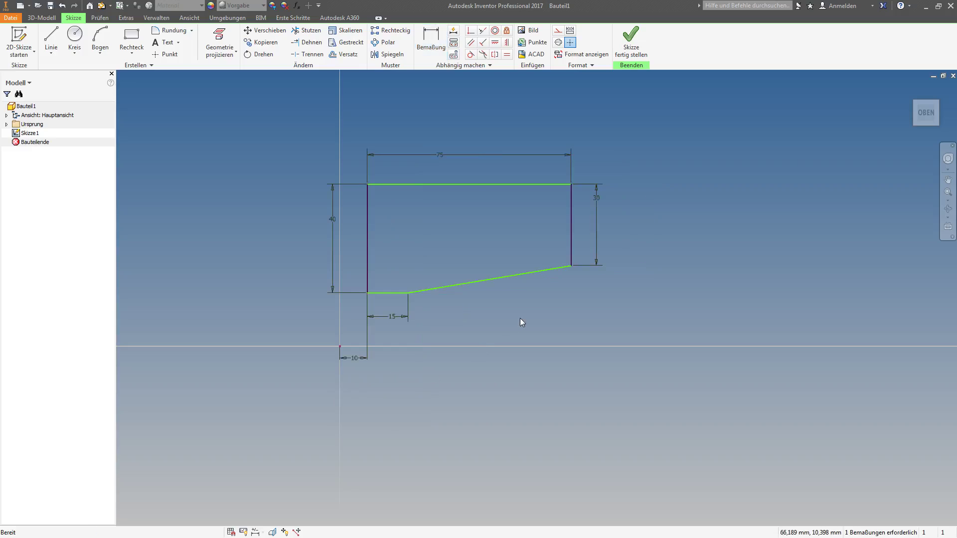
- Dimension the vertical distance between the origin and the profile's short bottom edge to 10 mm
click(432, 48)
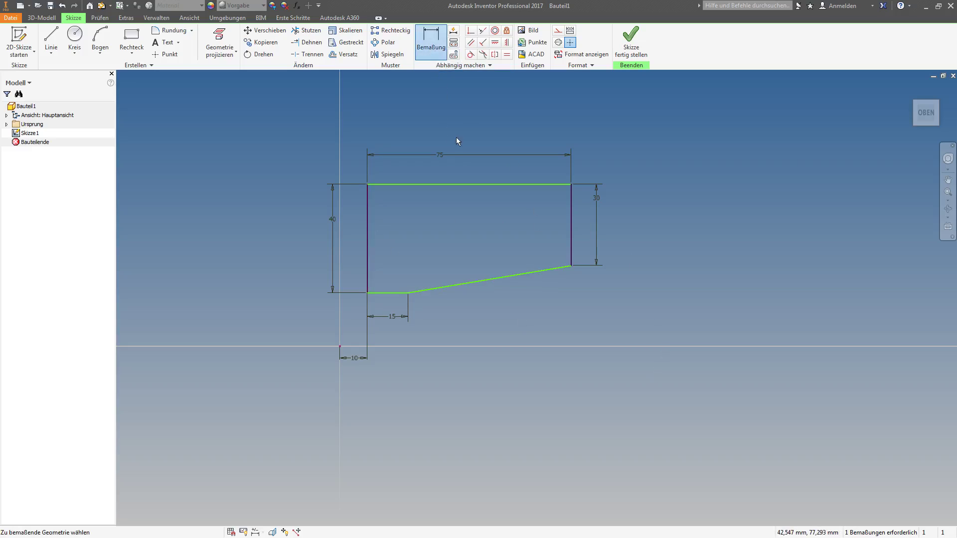
click(383, 293)
click(340, 347)
click(291, 328)
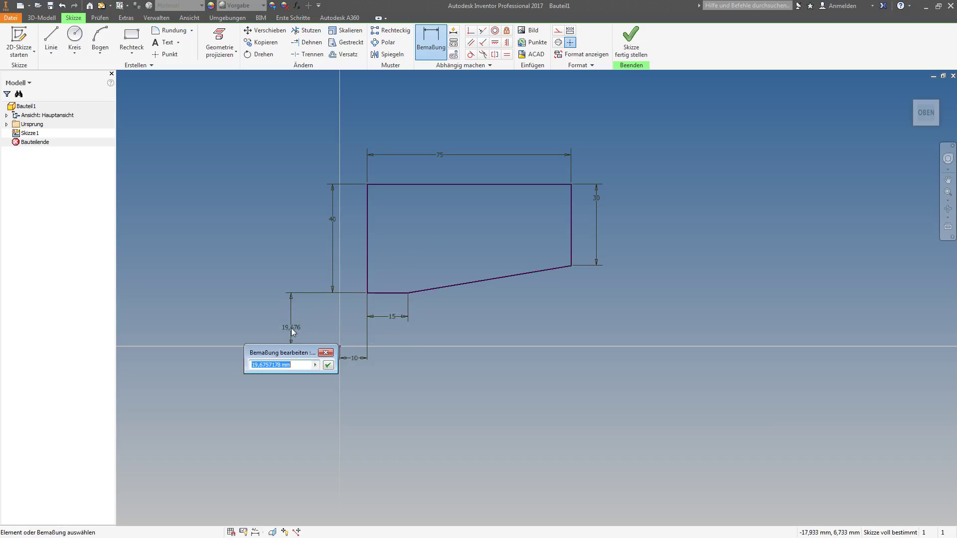
text(10)
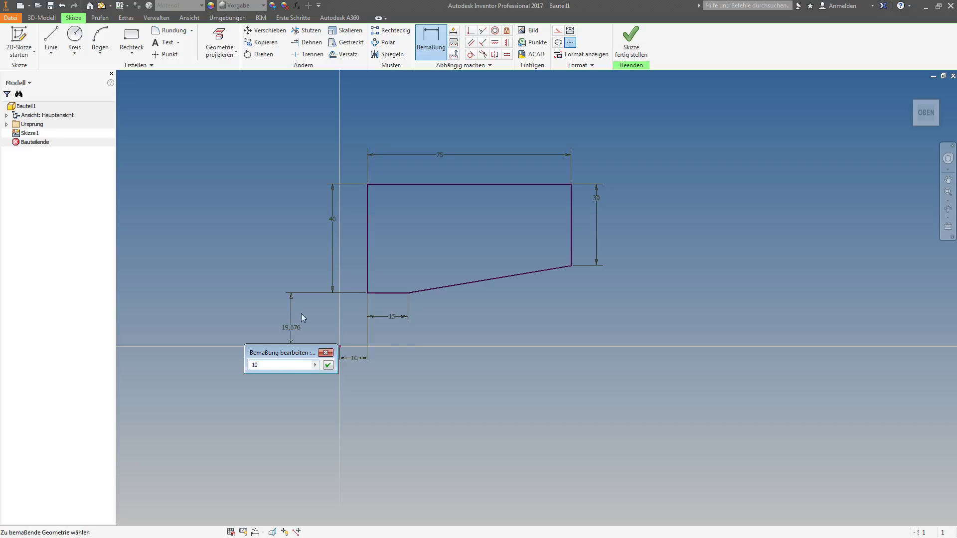
key(Return)
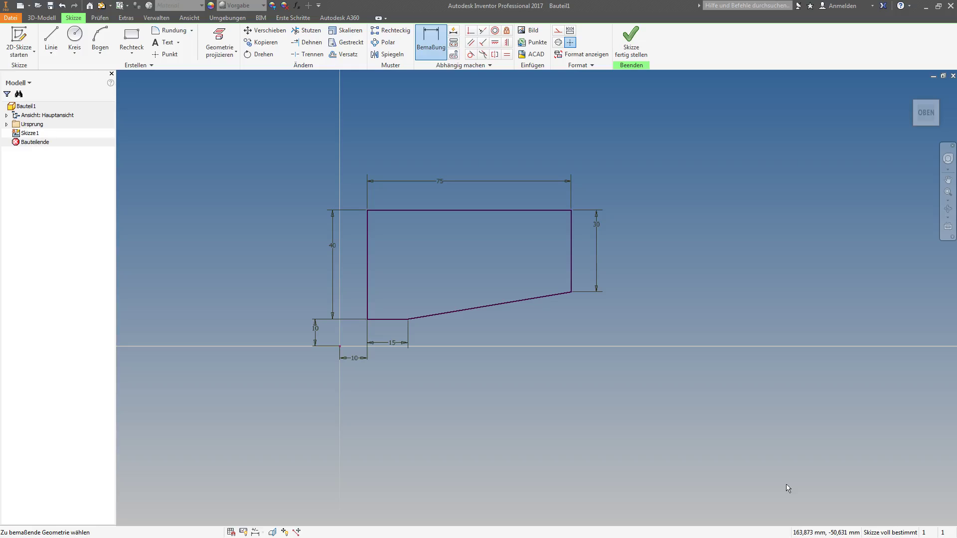
- Finish the sketch and extrude the closed profile as a solid by a distance of 50 mm
click(637, 54)
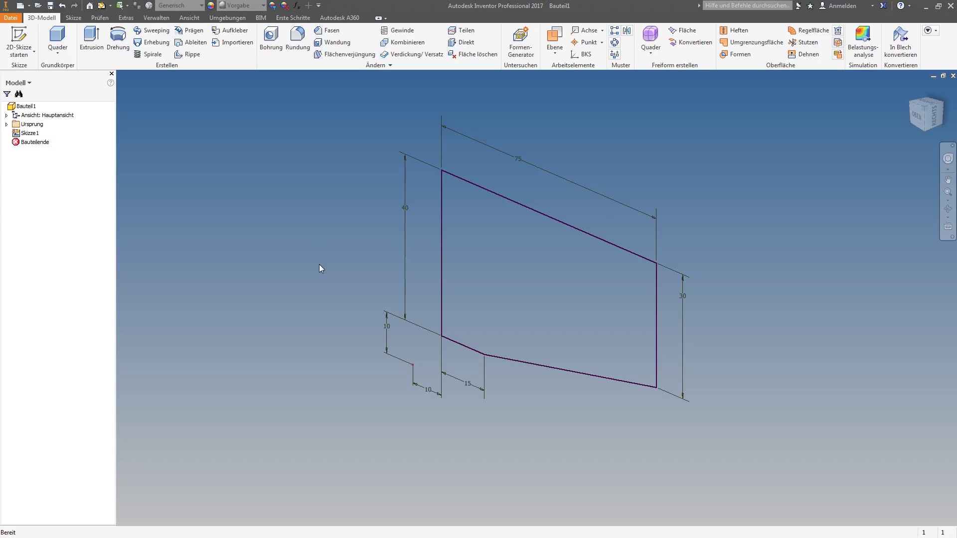
click(95, 44)
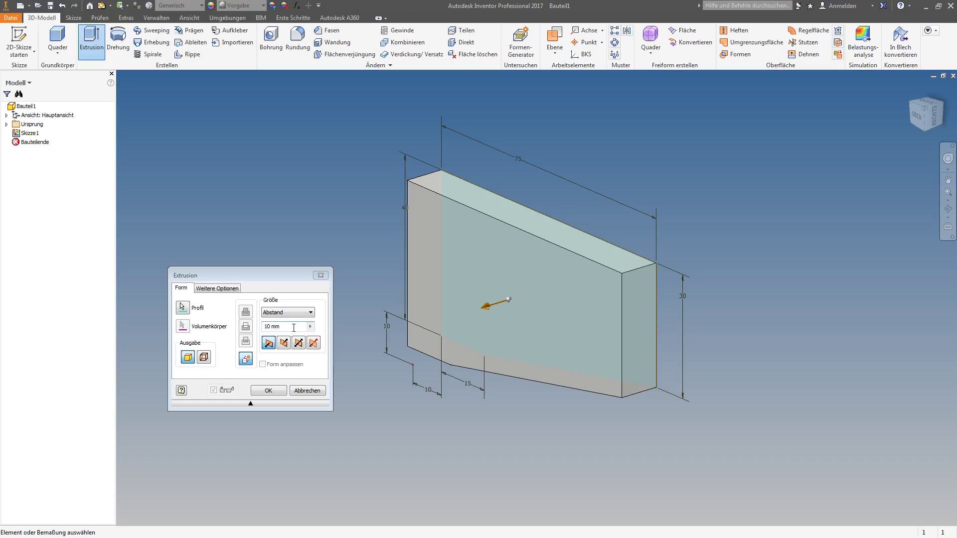
click(236, 331)
text(50)
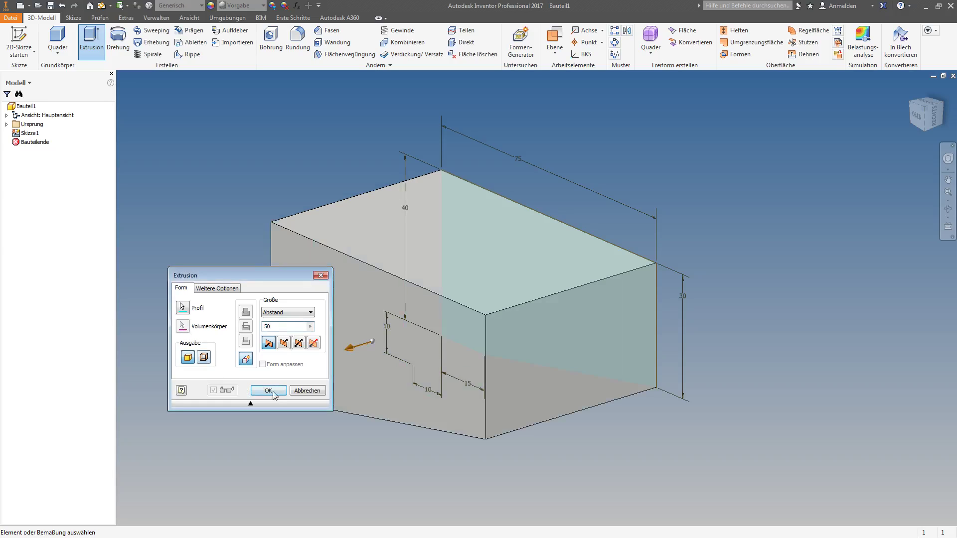
click(267, 391)
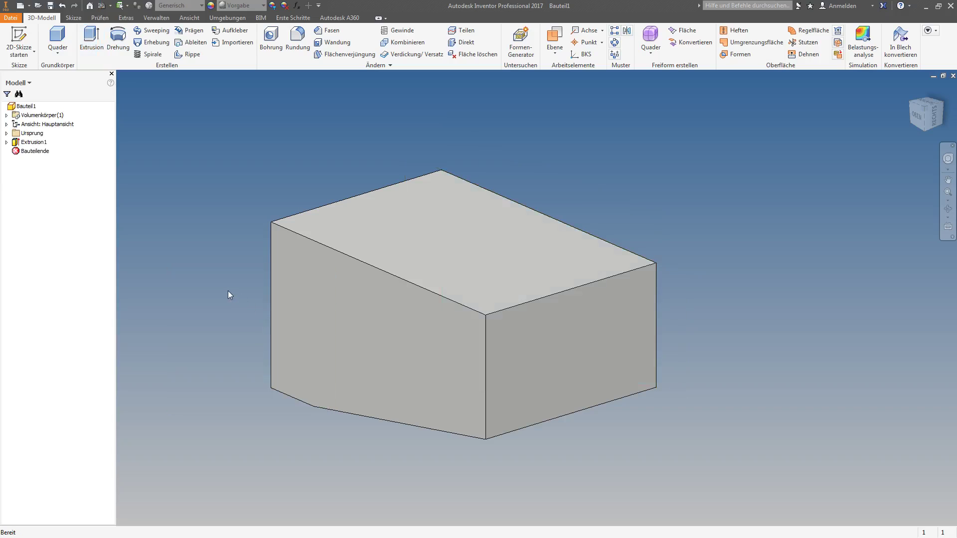